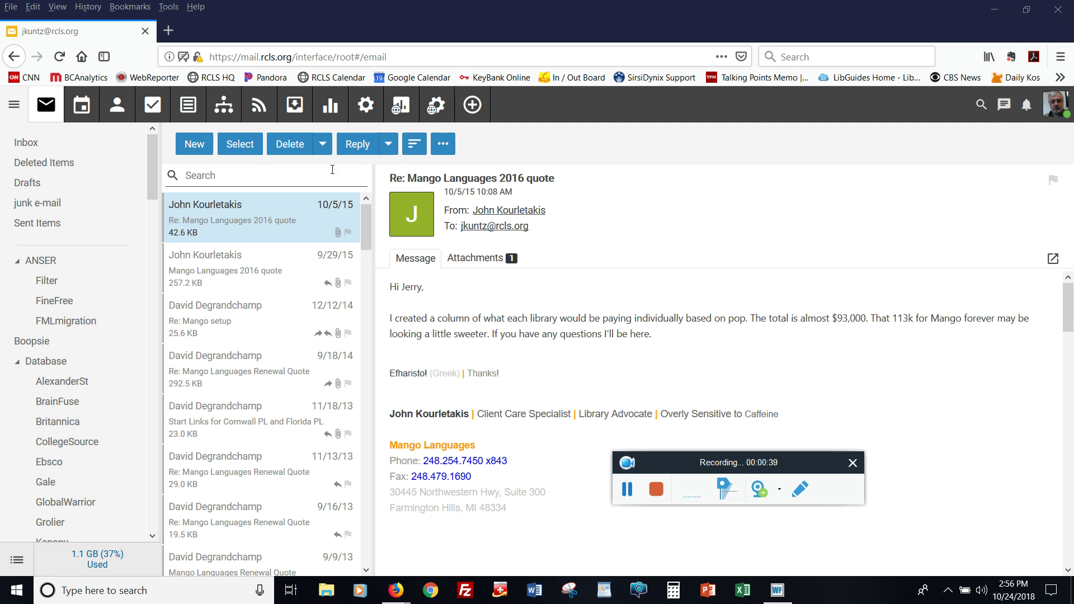
Open File Storage to view the twelve files in the Root Folder.
click(295, 106)
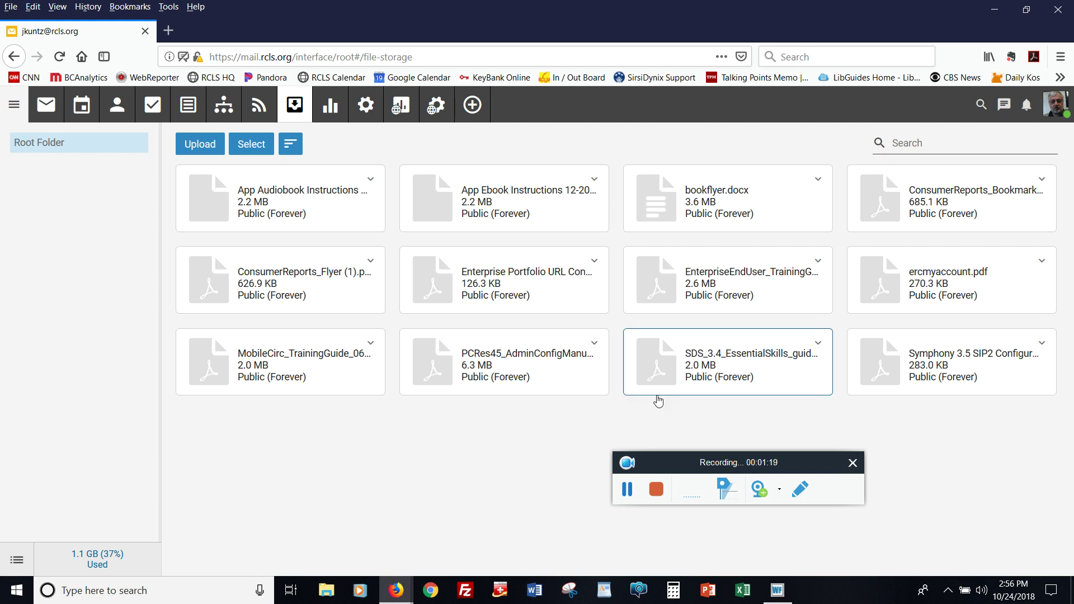
Delete the 3.6 MB bookflyer.docx from File Storage and return to email.
click(818, 180)
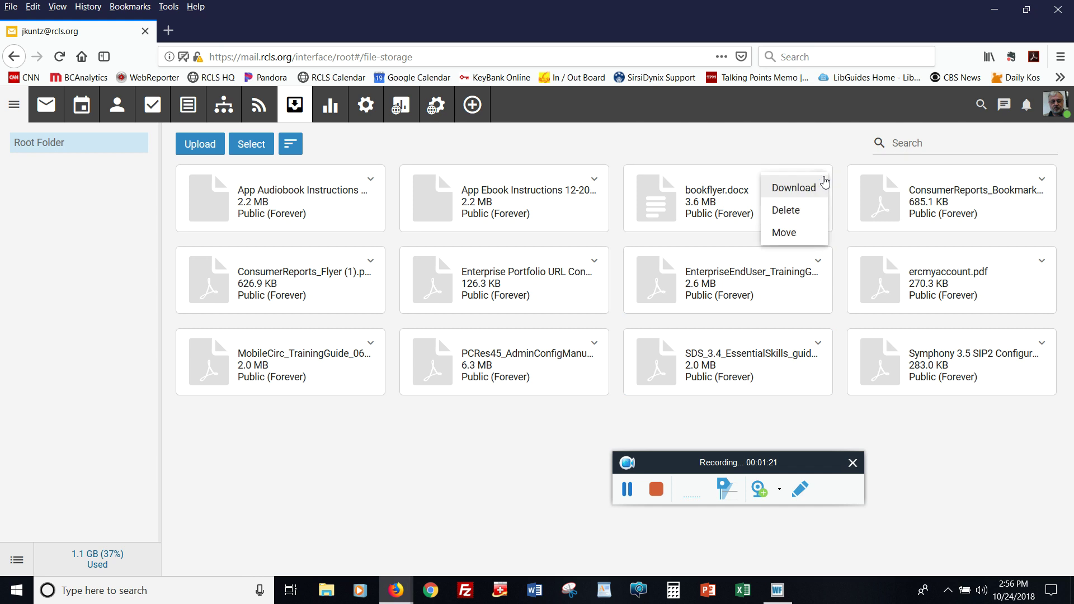
click(806, 210)
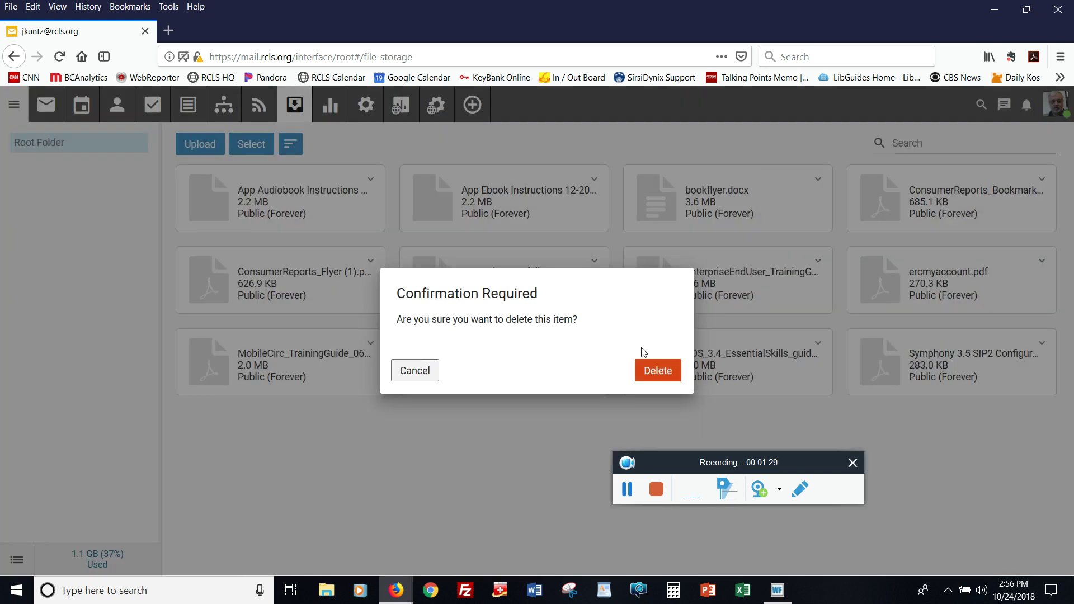
click(649, 368)
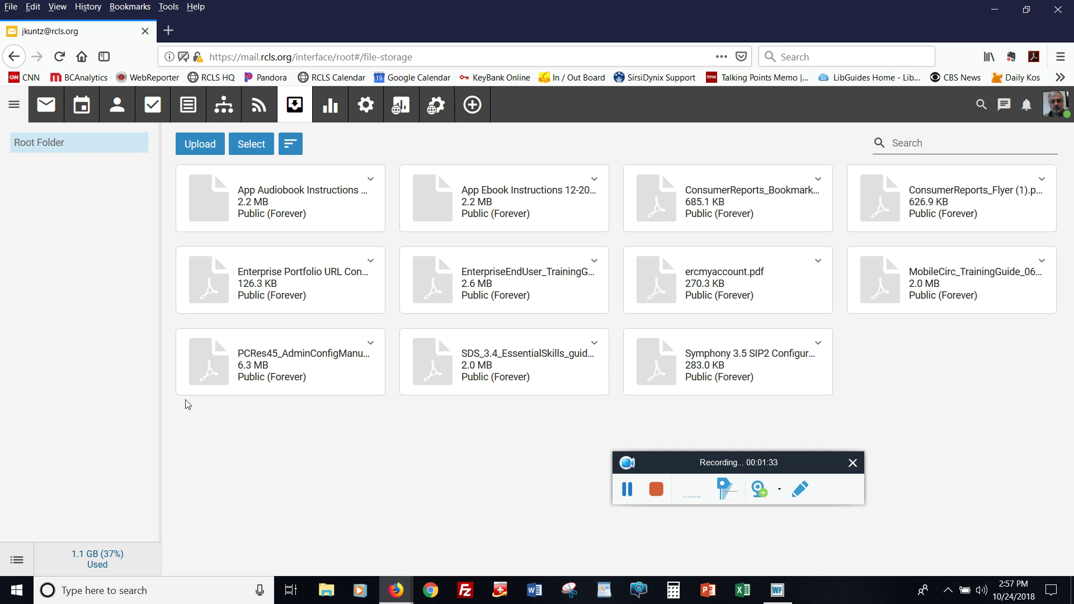
click(40, 116)
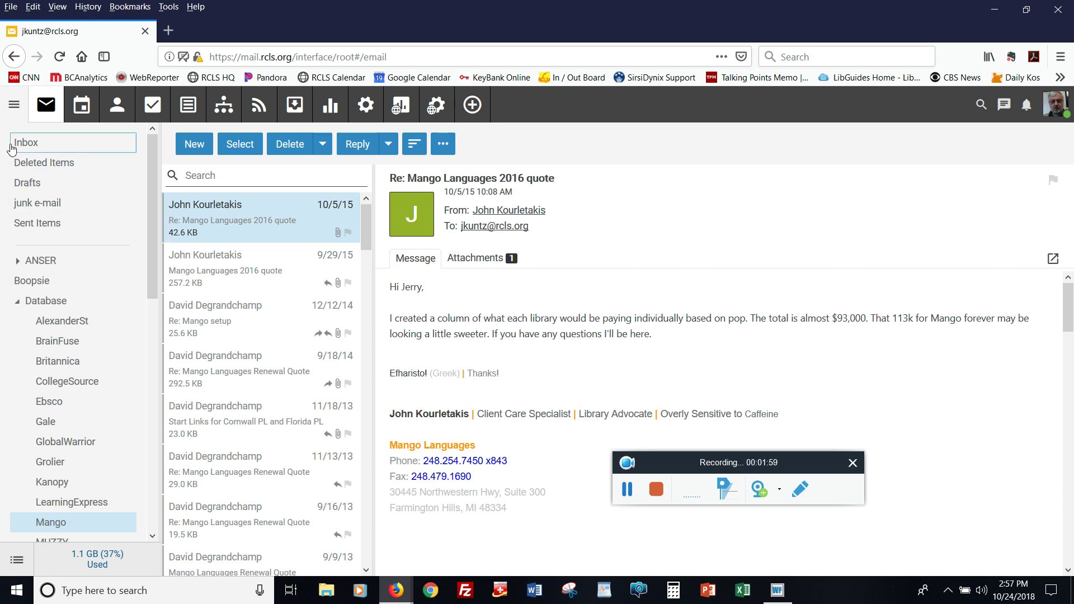
Open the Deleted Items folder.
click(39, 168)
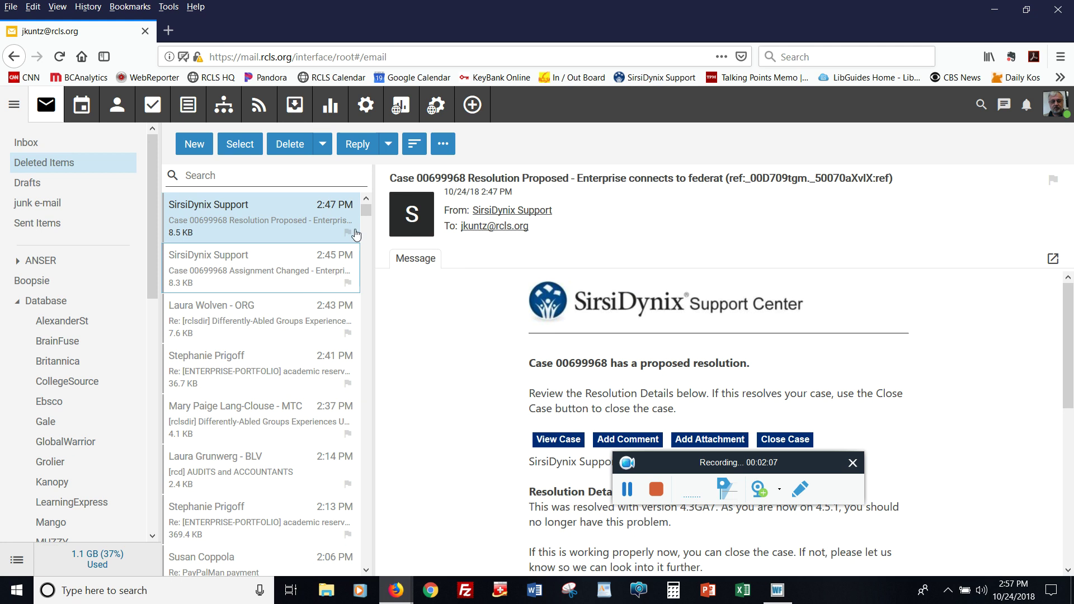
Filter Deleted Items to messages with attachments, sorted by size, largest first.
click(413, 147)
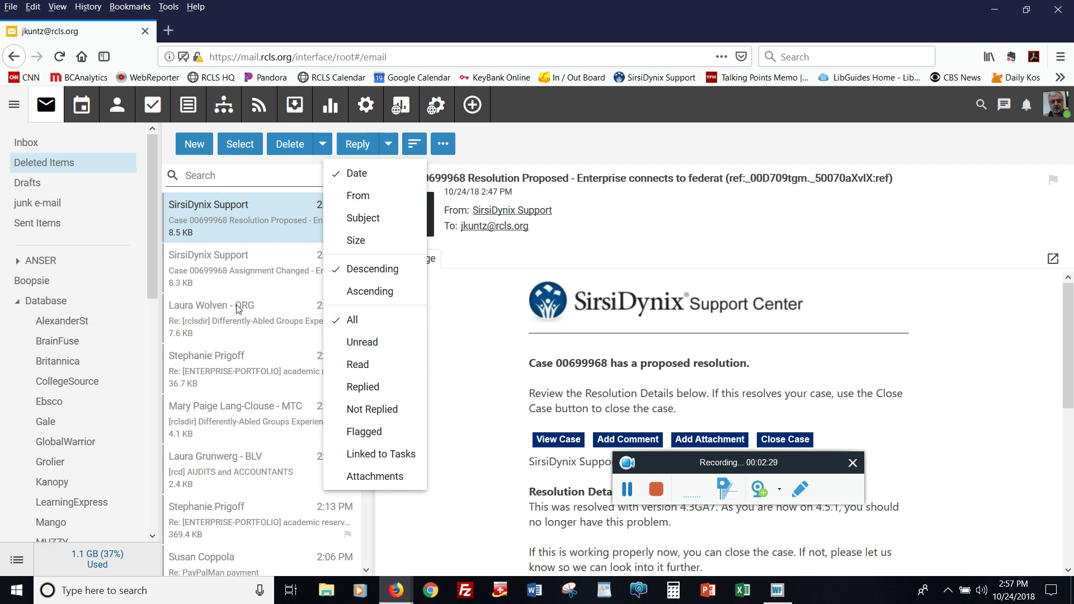
click(354, 479)
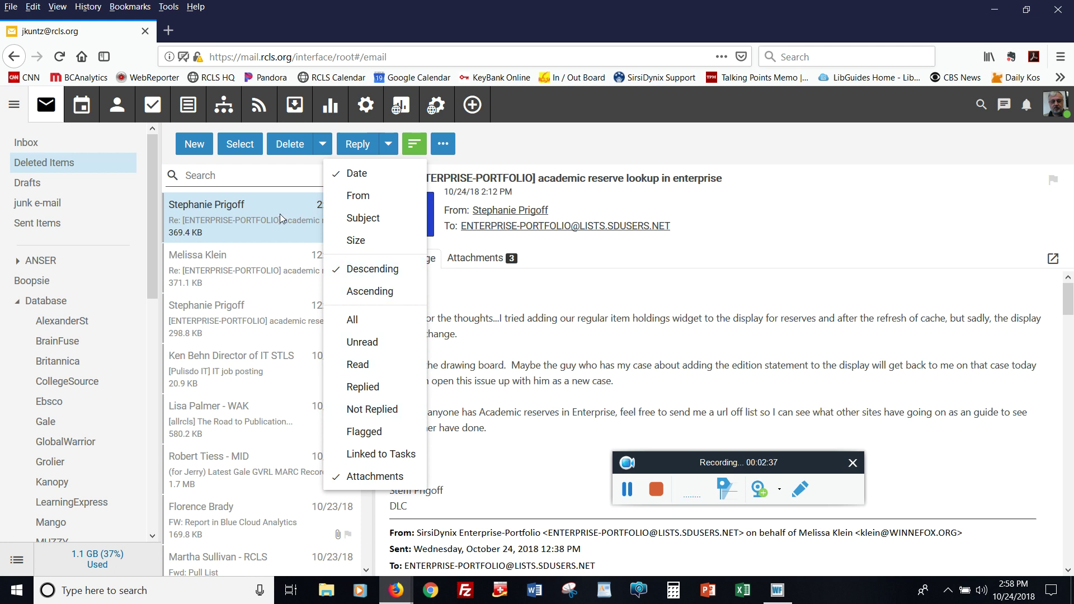
click(353, 242)
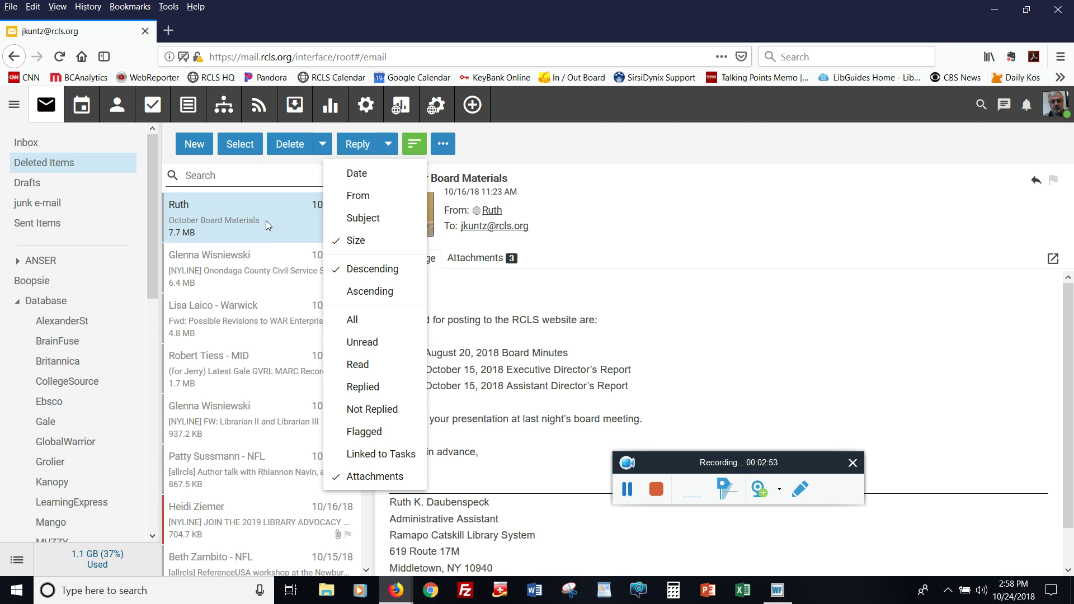
click(285, 182)
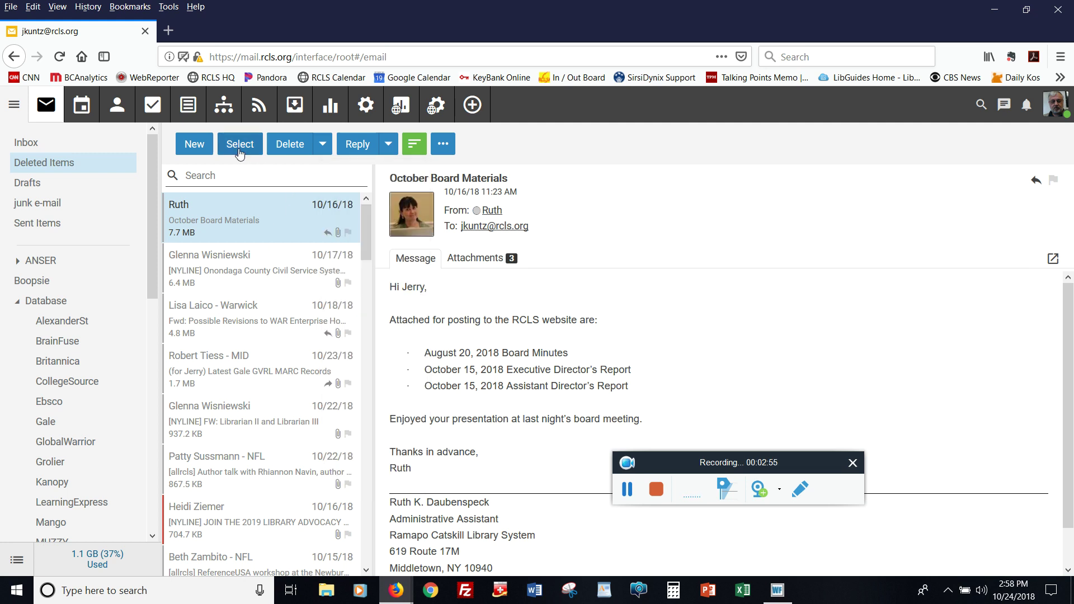
Delete the eight largest attachment messages, 7.7 MB, 6.4 MB, 4.8 MB down to 671.1 KB.
click(240, 144)
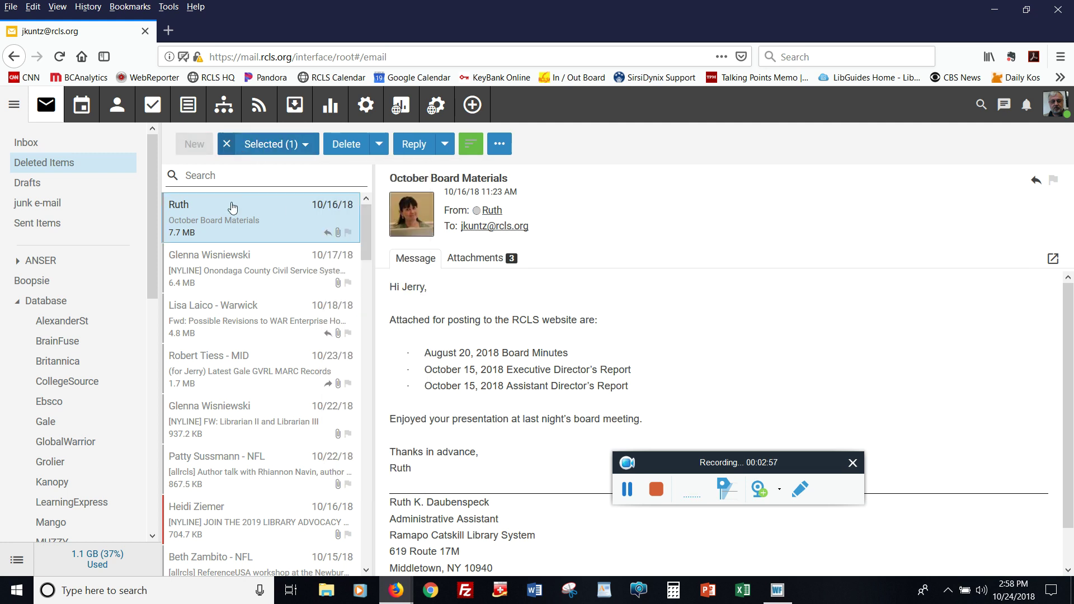
click(230, 256)
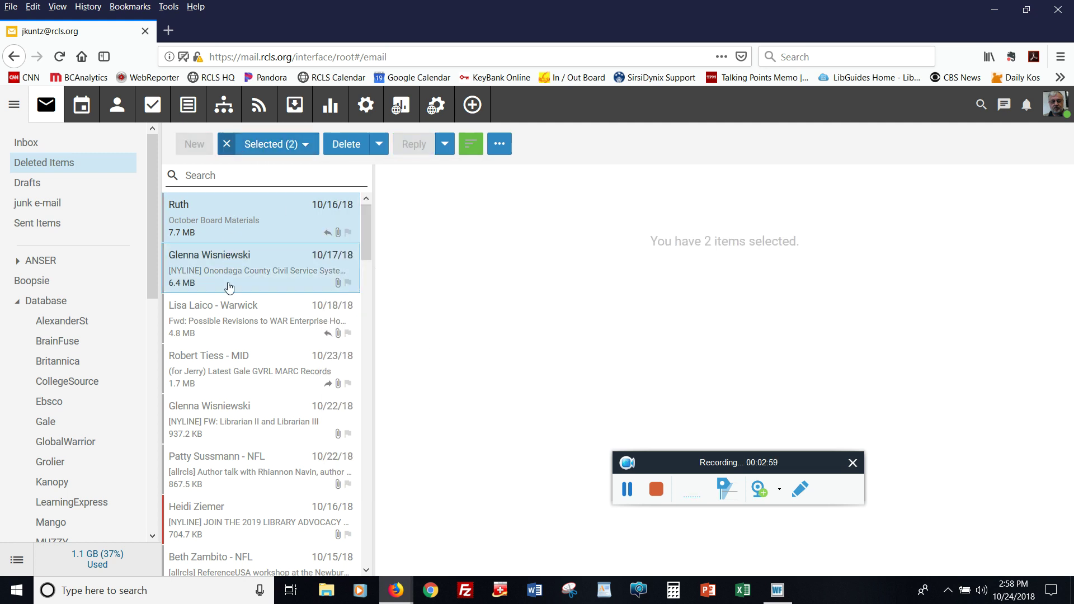
click(229, 324)
click(239, 378)
click(239, 416)
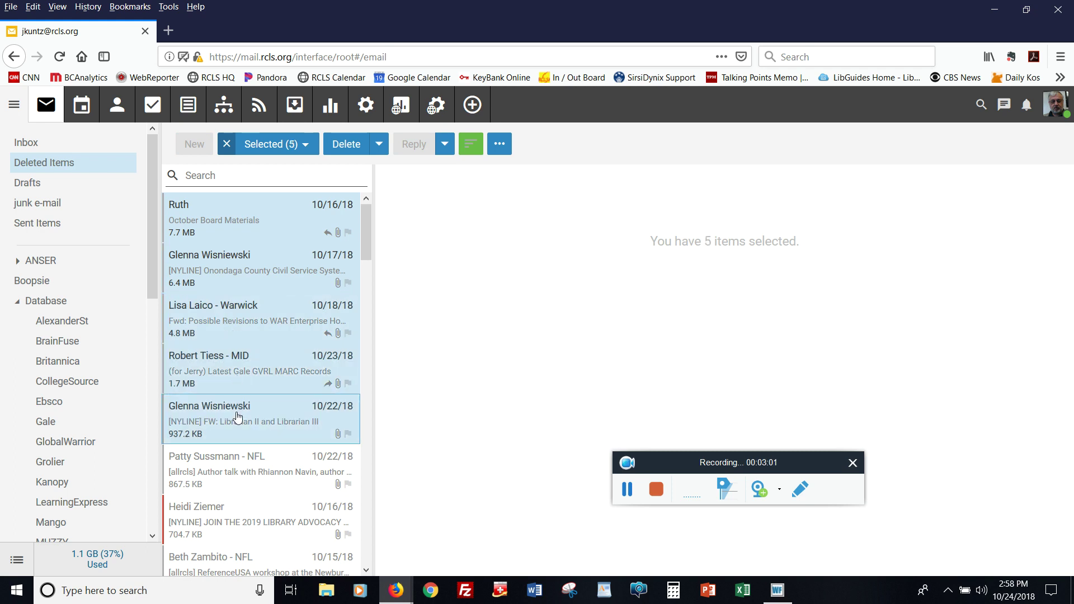
click(242, 462)
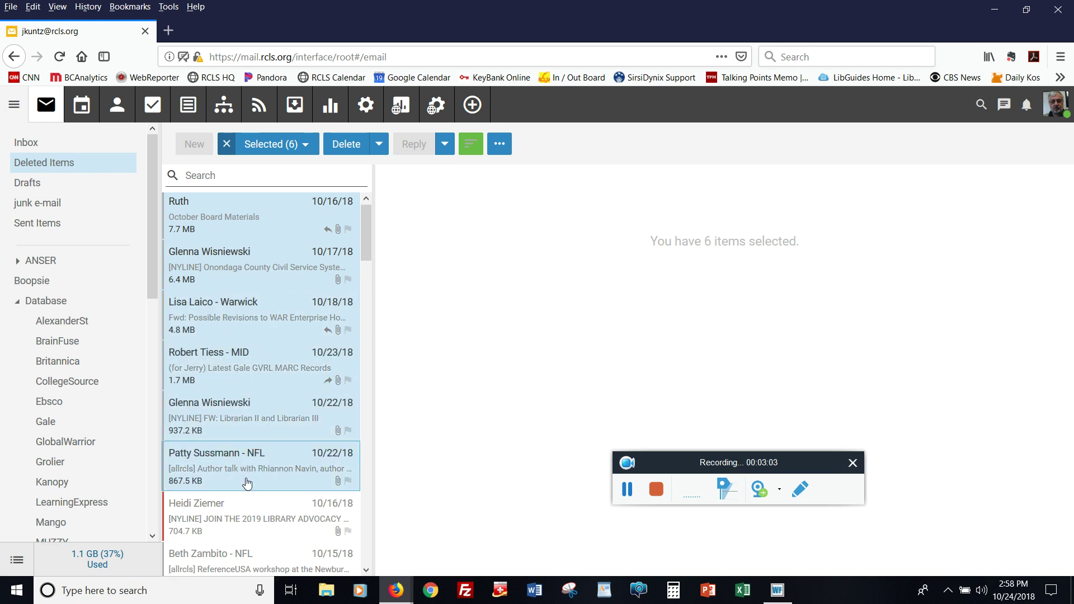
scroll(244, 480, down, 1)
click(245, 481)
click(247, 512)
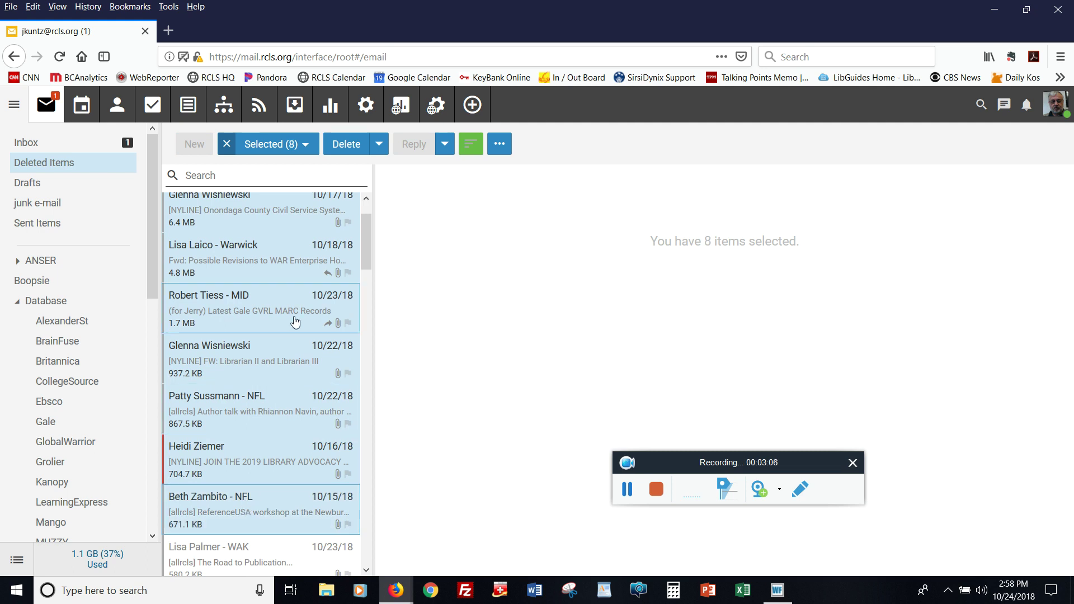
click(372, 146)
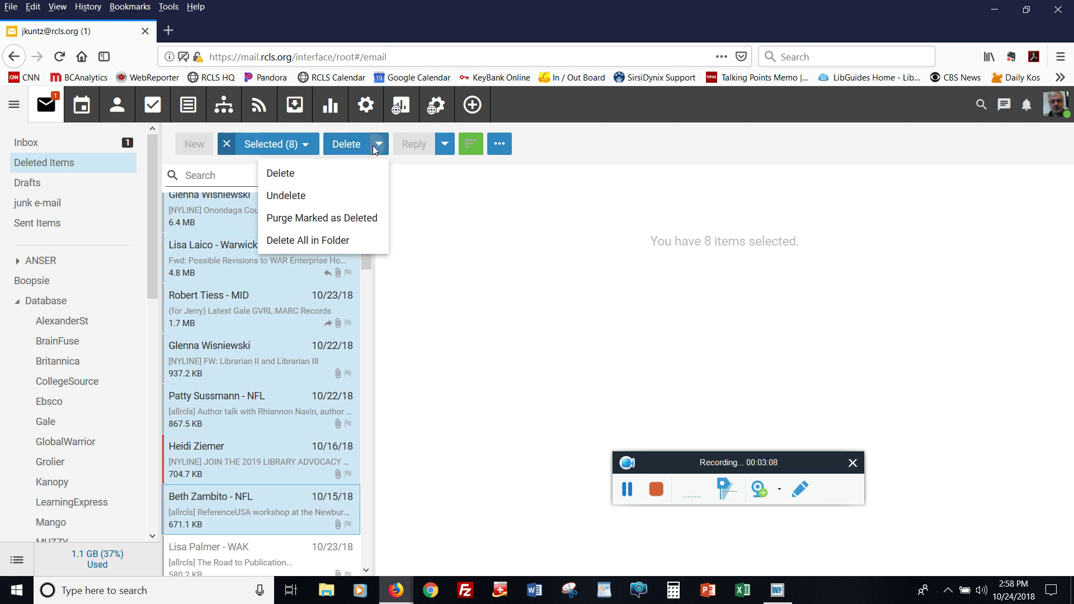
click(301, 174)
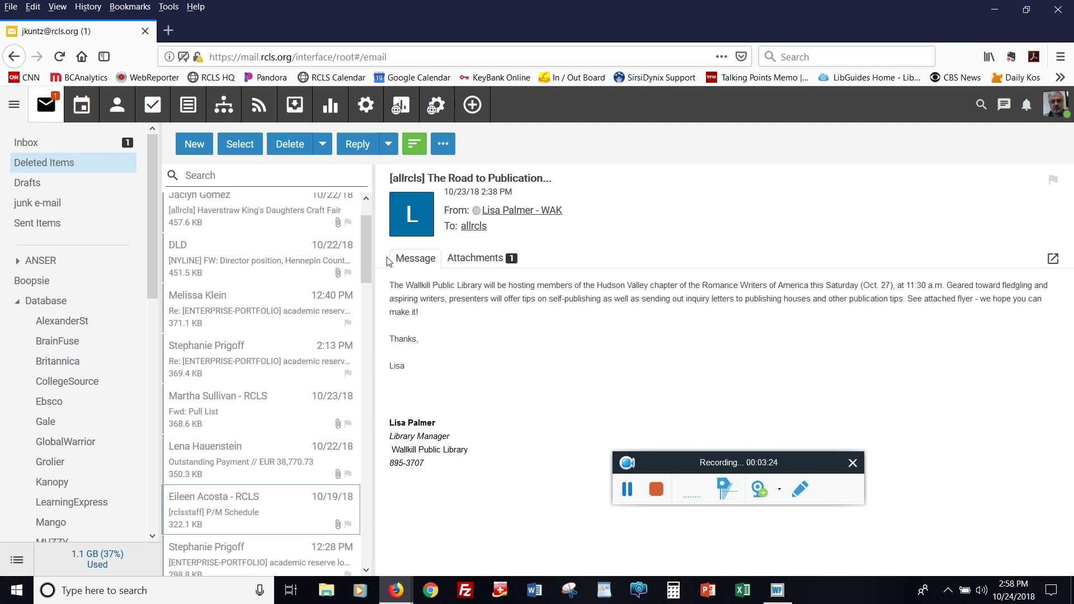
Reset the Deleted Items list to all messages, sorted by date.
click(415, 148)
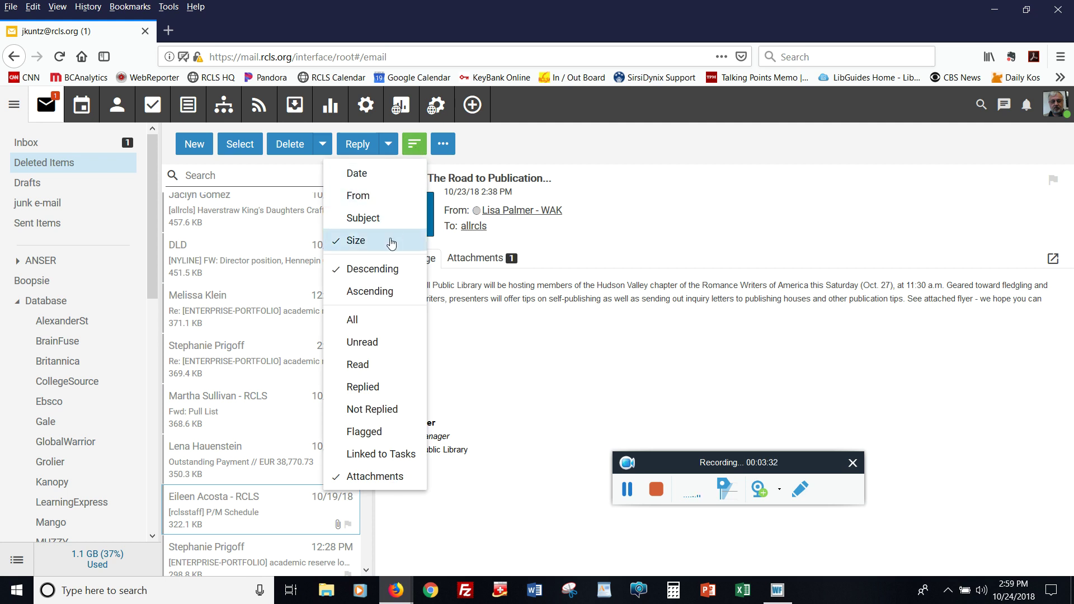
click(361, 175)
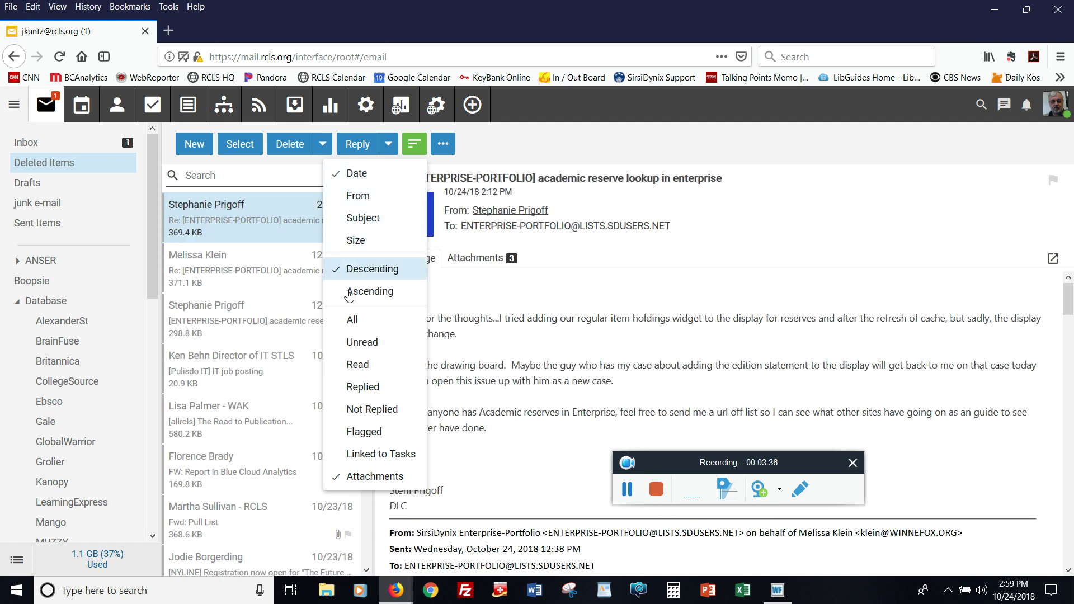
click(352, 322)
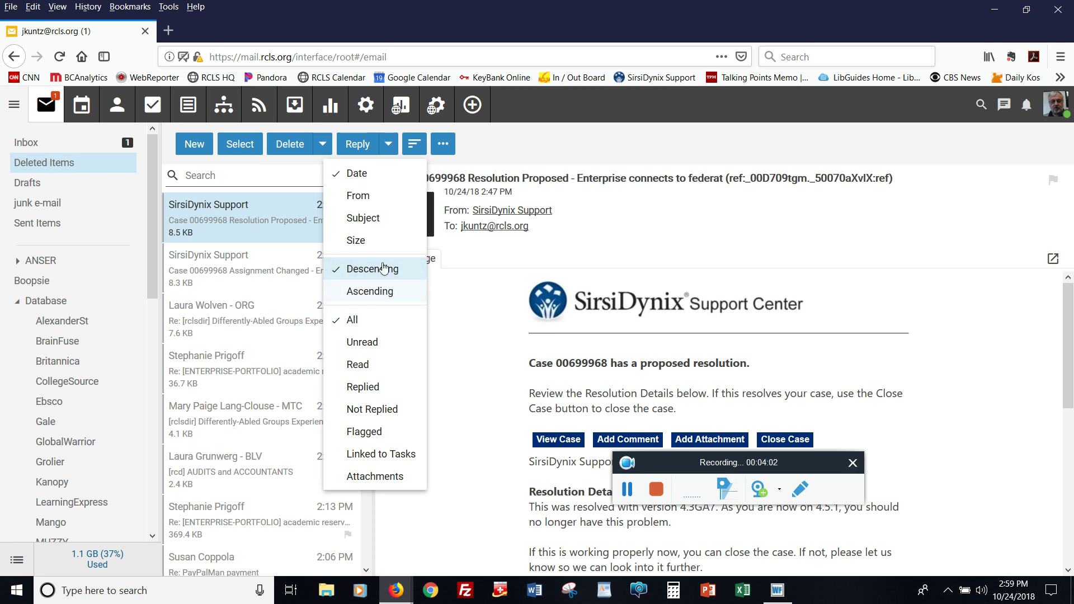
Switch the date sort to ascending so the 10/14/18 messages appear first.
click(356, 293)
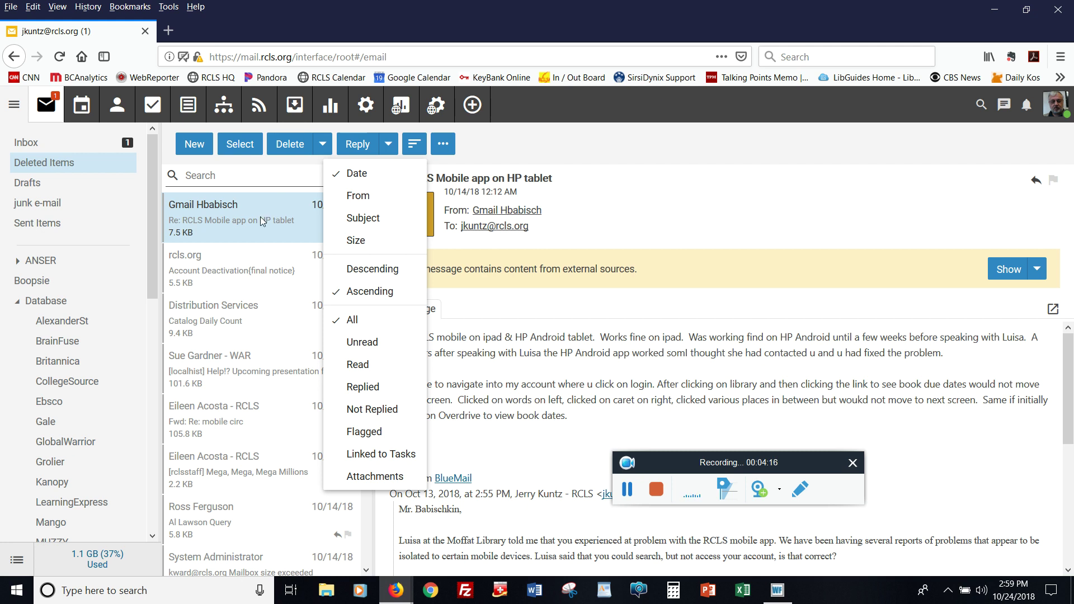
click(663, 192)
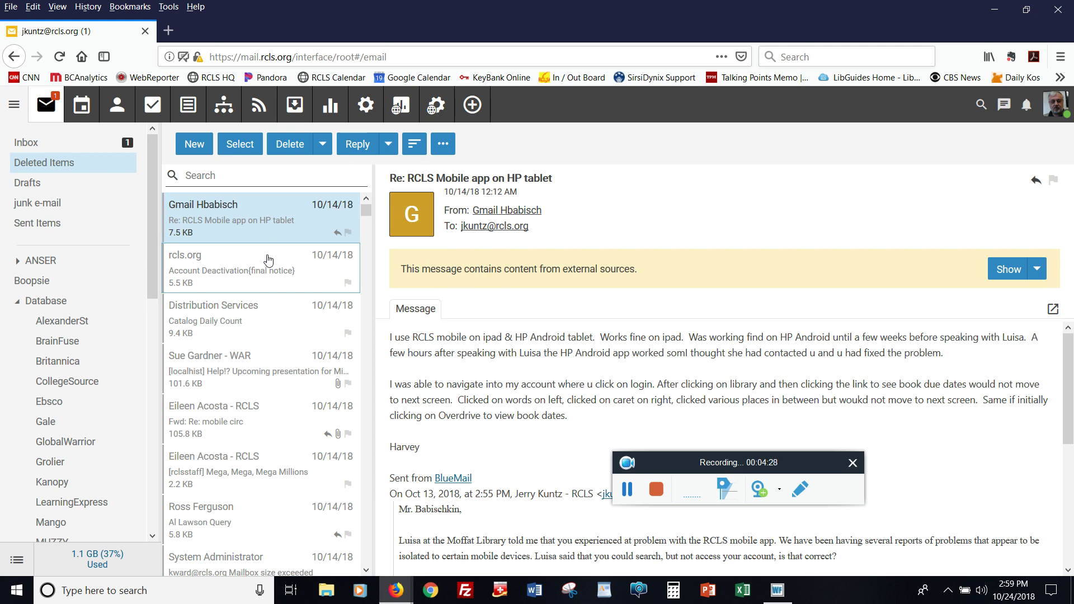
scroll(272, 259, down, 2)
scroll(268, 254, up, 2)
Delete the nine oldest 10/14/18 messages, through the Catskill Mountain Club message.
click(240, 144)
click(240, 267)
click(258, 329)
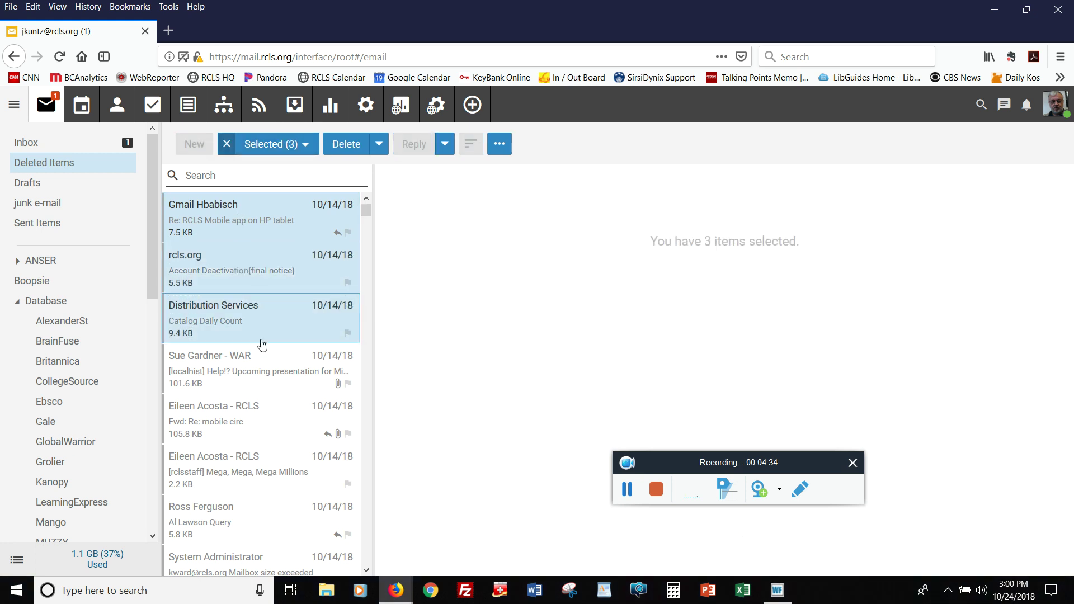
click(264, 384)
click(257, 434)
click(259, 470)
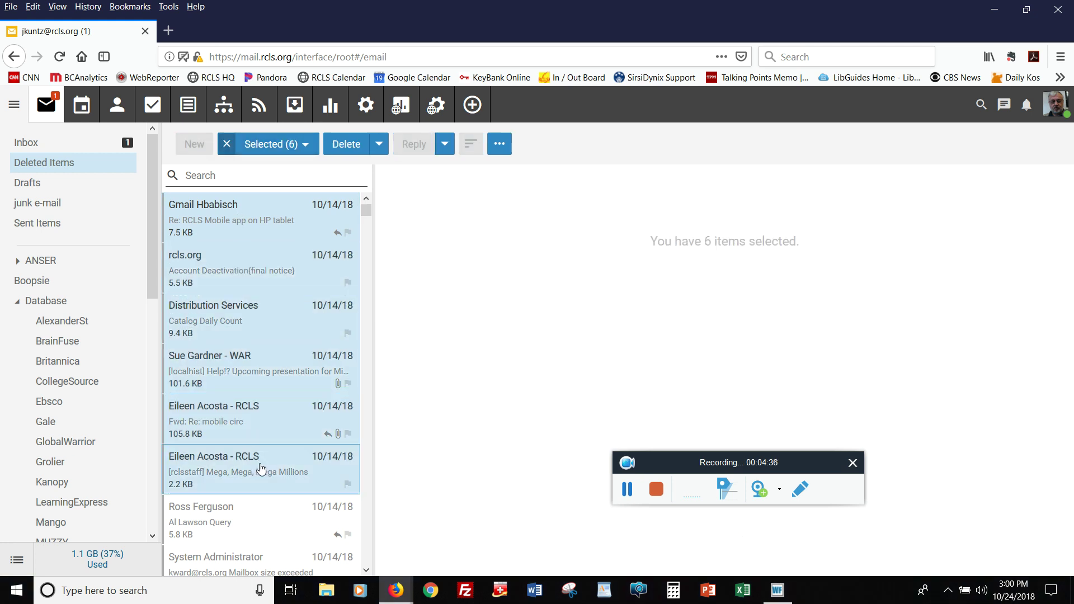
scroll(259, 470, down, 2)
click(256, 412)
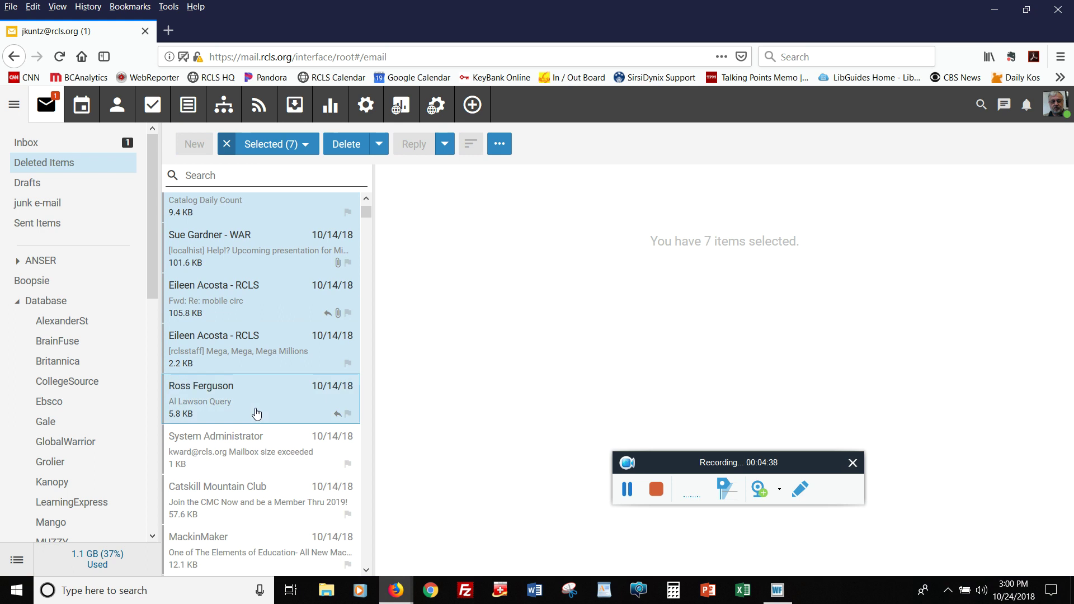
click(252, 451)
click(260, 487)
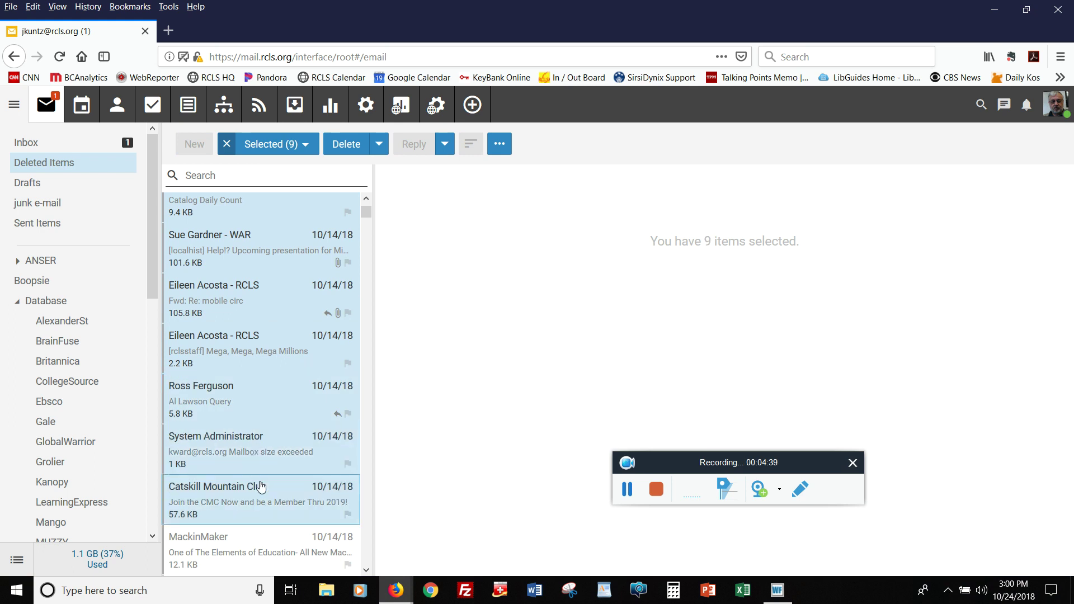
click(355, 146)
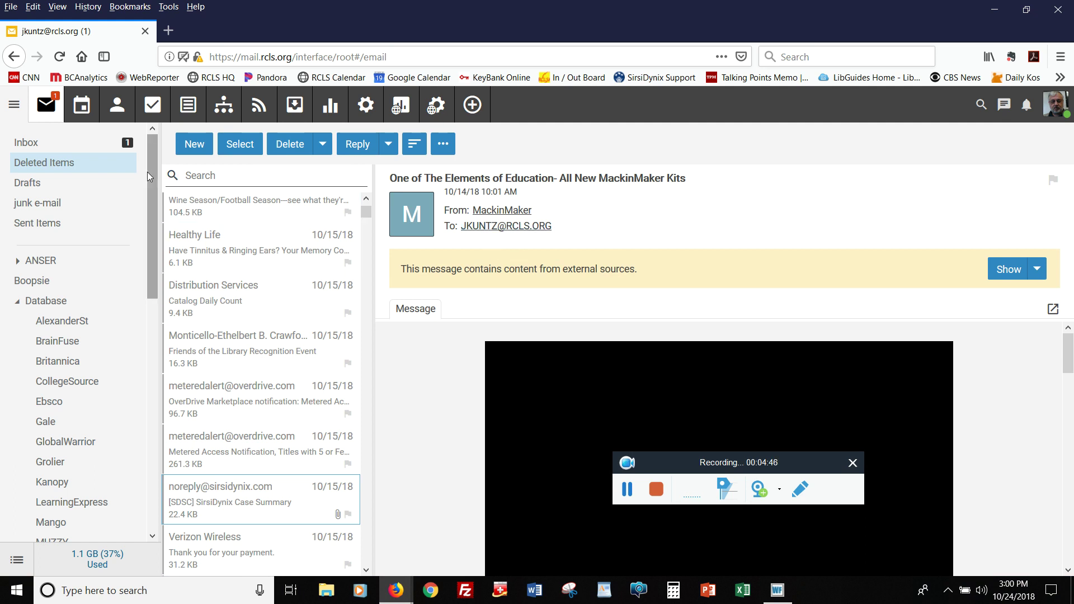
drag(148, 169, 138, 221)
scroll(139, 220, up, 4)
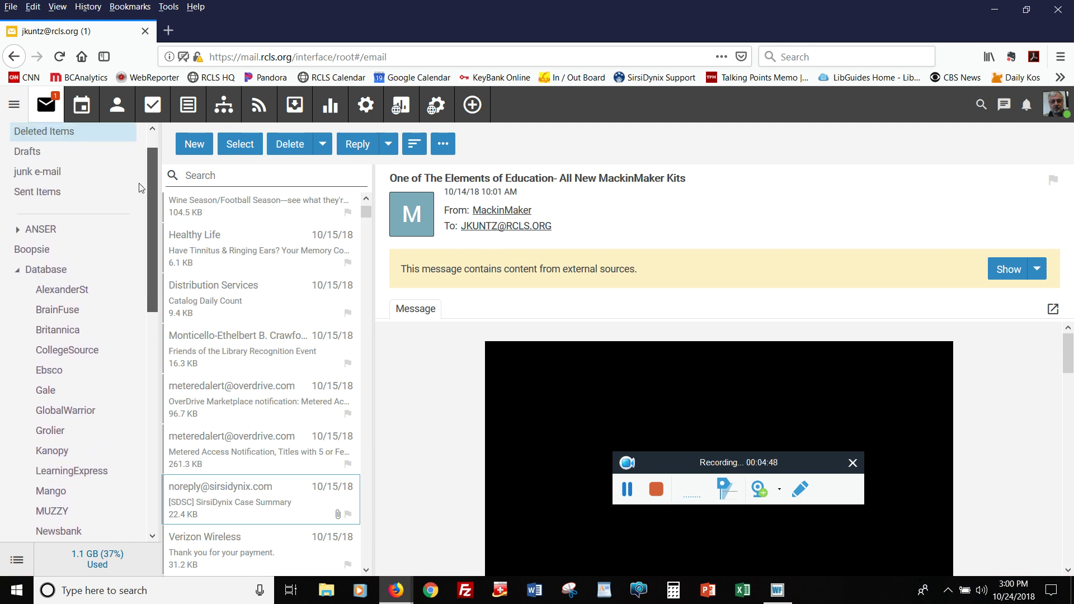